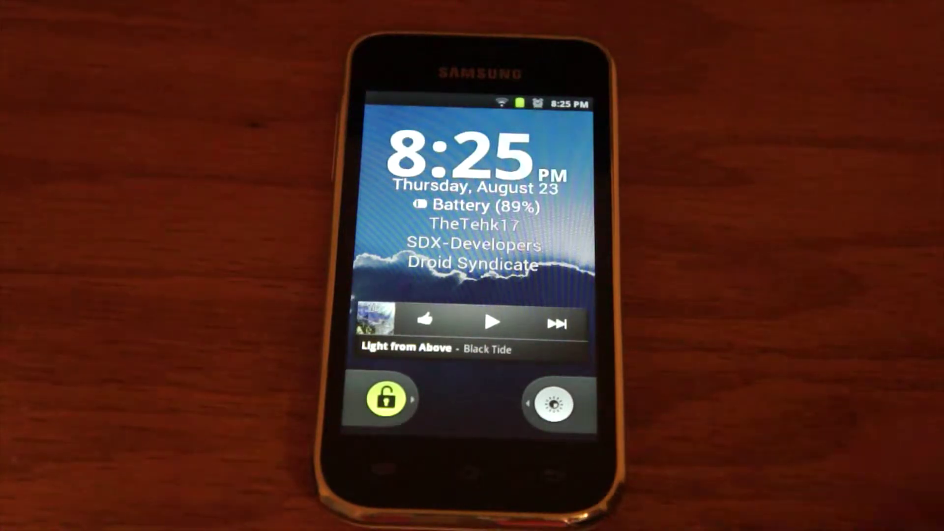
Step: Slide the lock-screen handle right to unlock the Samsung device
left_click_drag(366, 391, 554, 394)
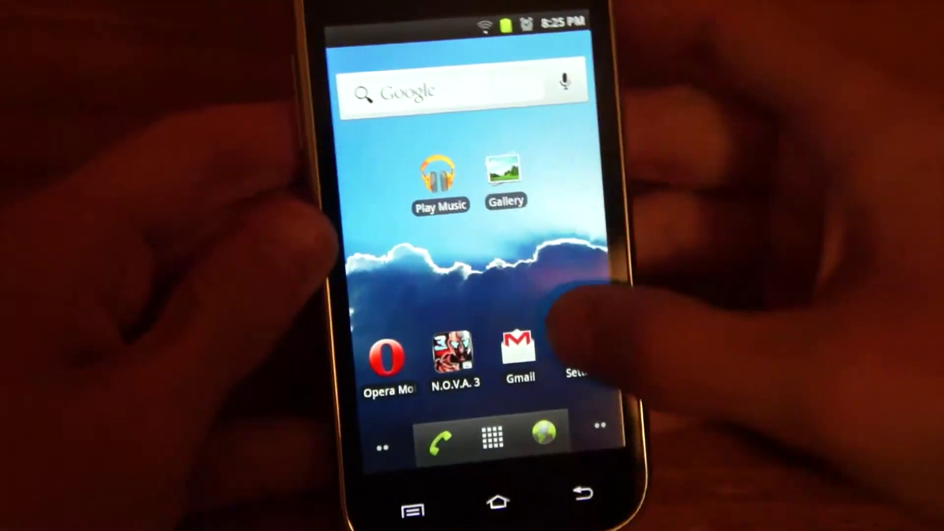
left_click(576, 347)
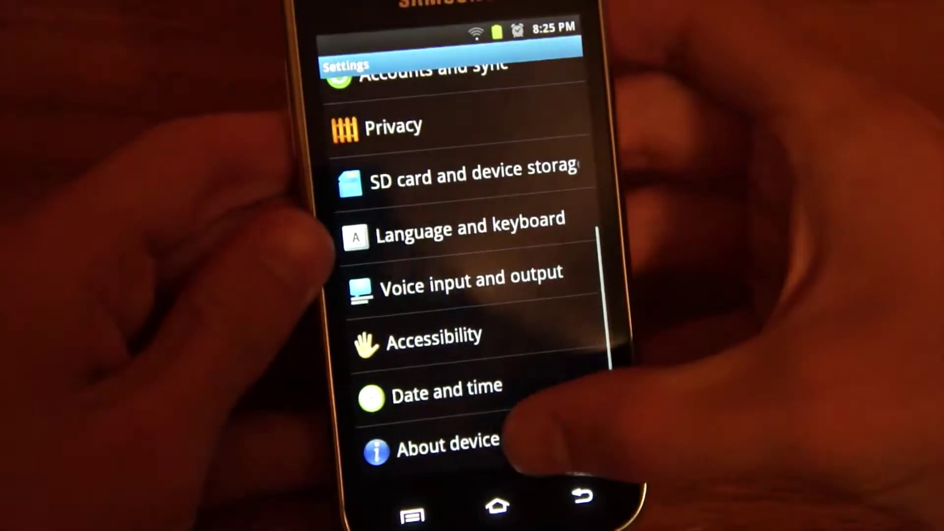
left_click(517, 443)
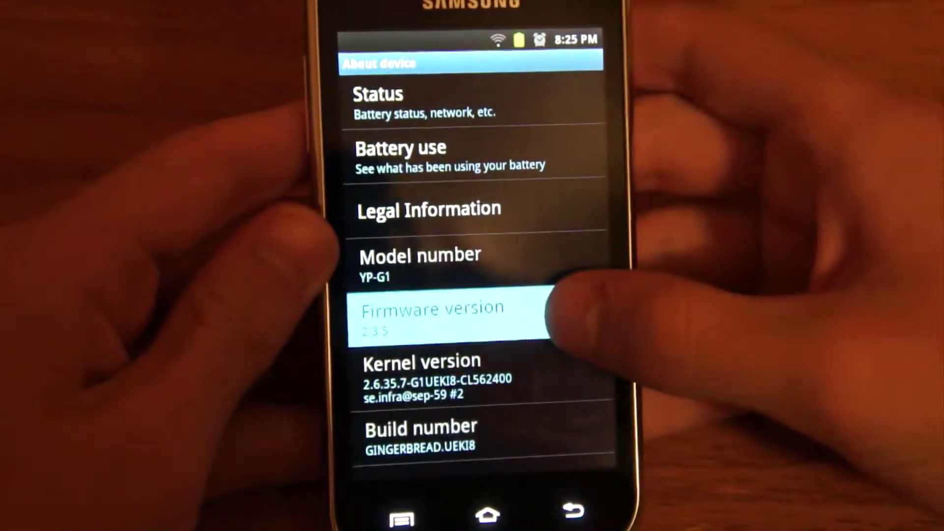
left_click_drag(464, 310, 465, 244)
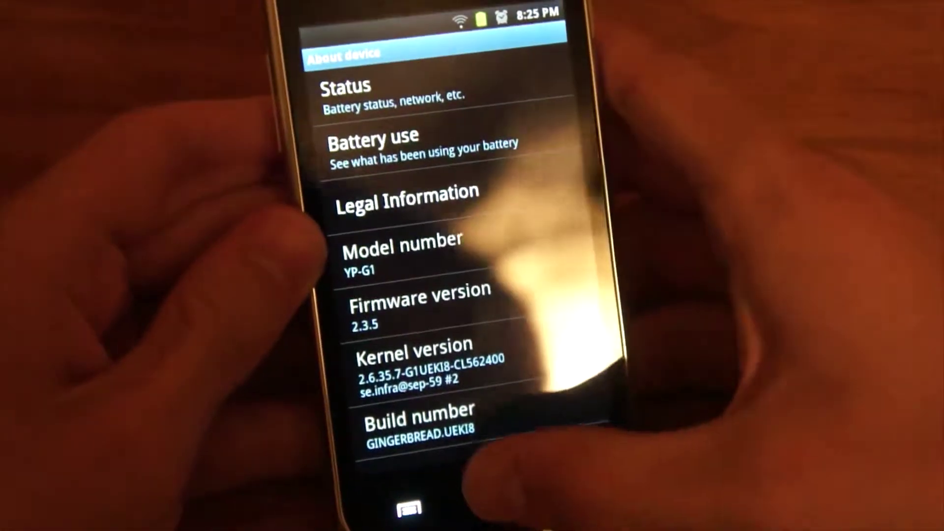
left_click(568, 510)
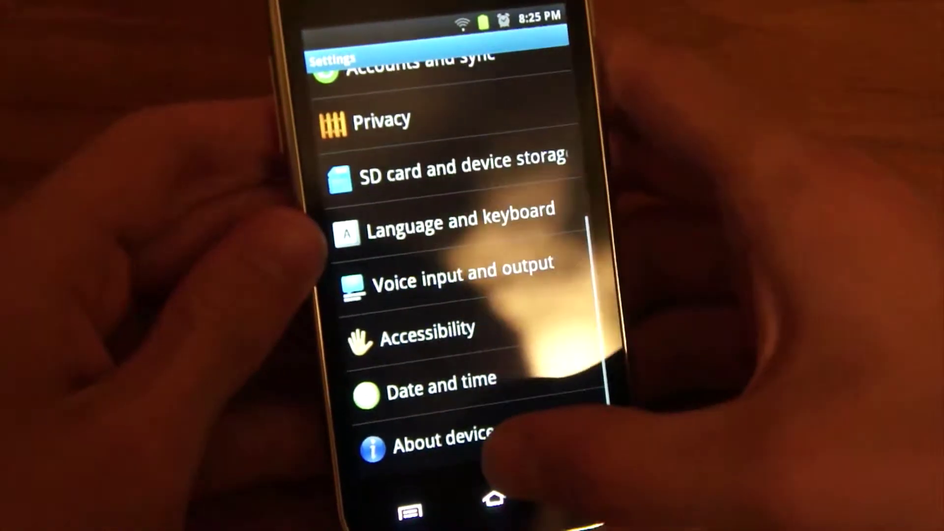
left_click(495, 499)
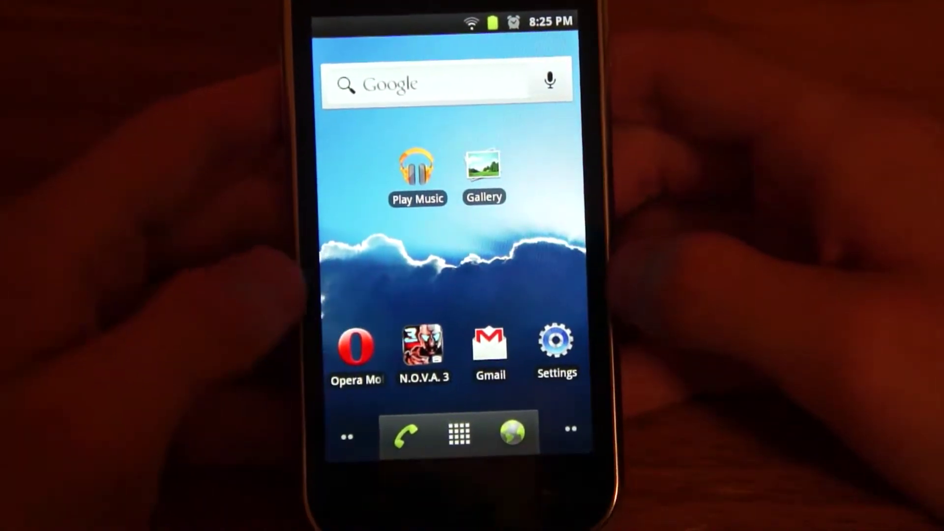
Step: Launch Play Store from the app drawer to reach its My Apps list
left_click(469, 439)
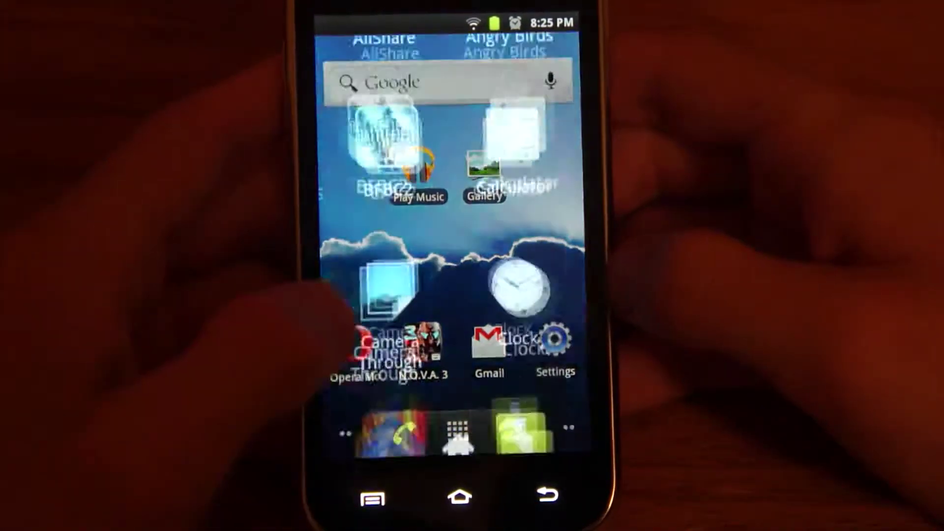
scroll(560, 251, "down", 5)
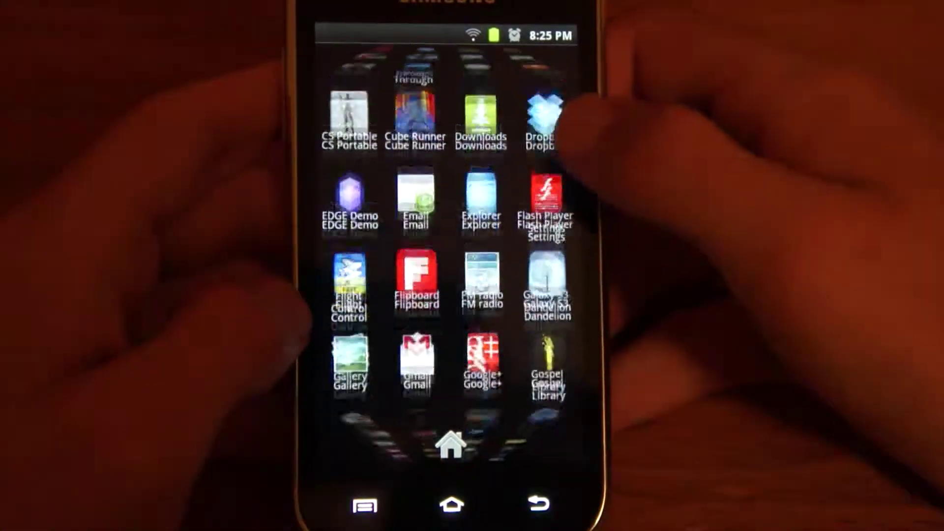
scroll(479, 243, "down", 2)
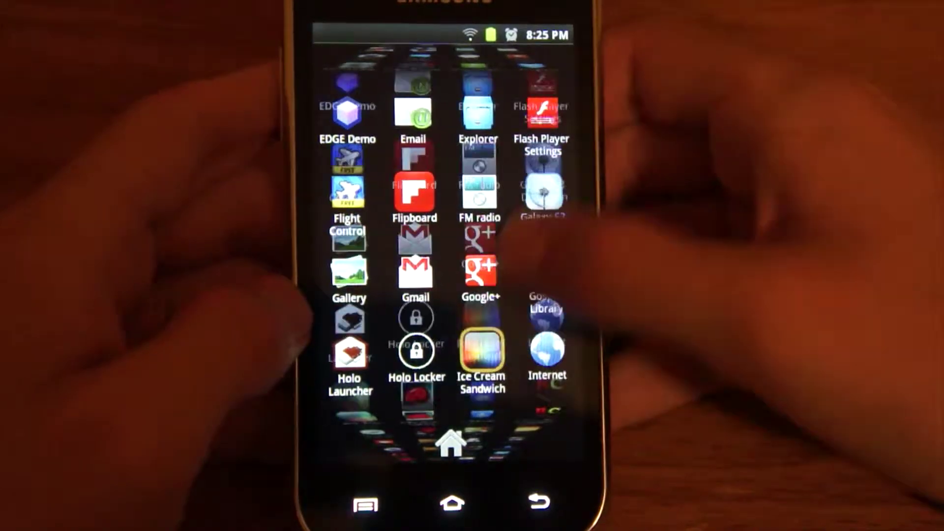
scroll(450, 244, "down", 5)
scroll(450, 244, "down", 3)
scroll(450, 244, "up", 1)
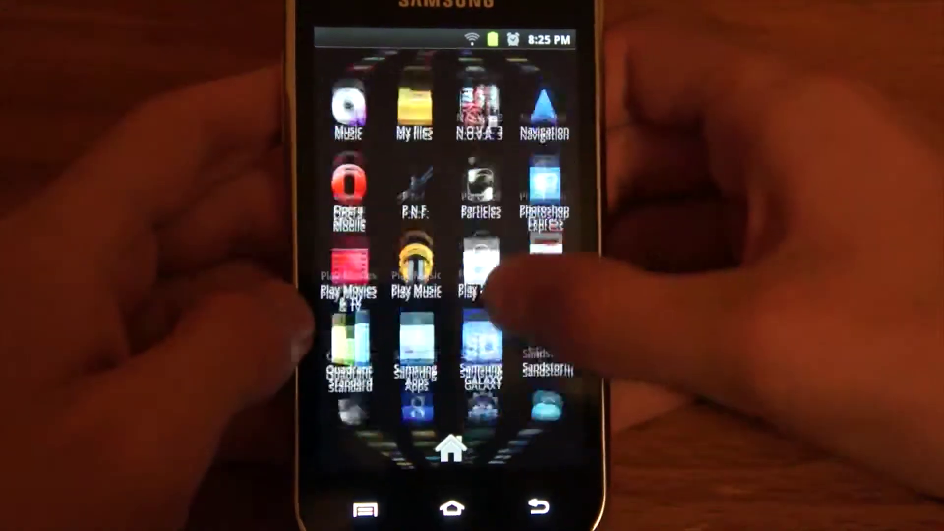
scroll(547, 237, "down", 2)
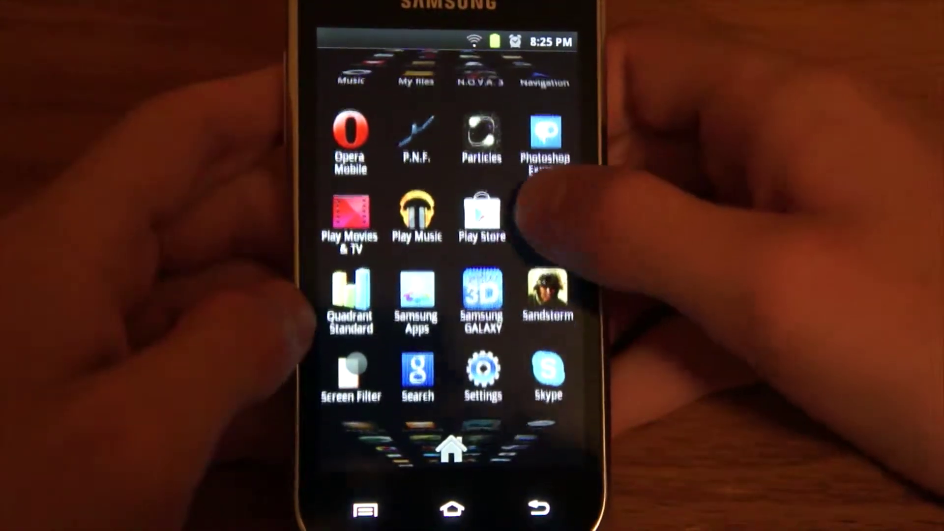
left_click(484, 201)
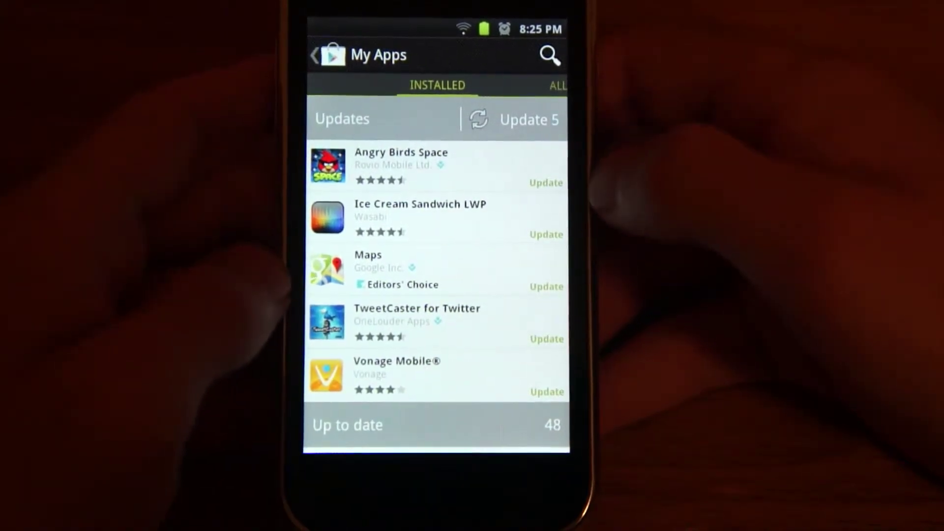
Step: Update Maps, accepting its permissions, and return to My Apps
left_click(517, 269)
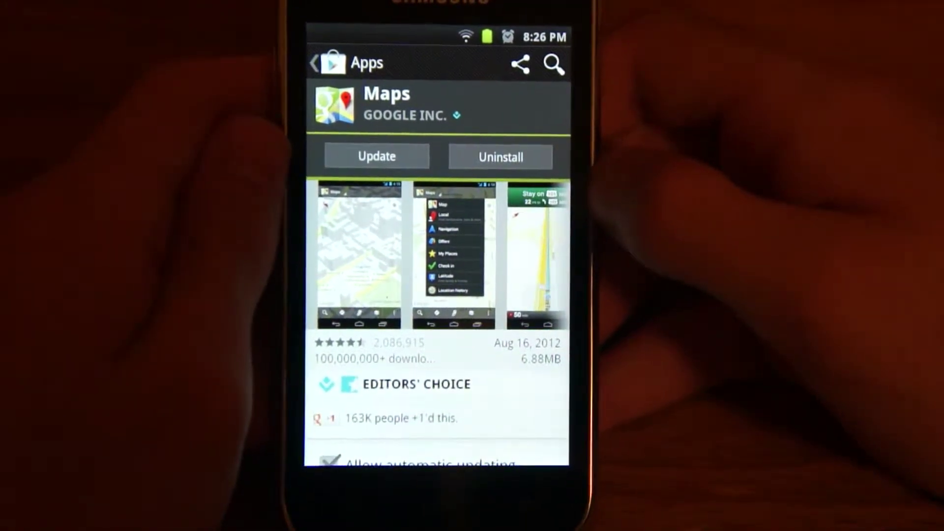
left_click(378, 156)
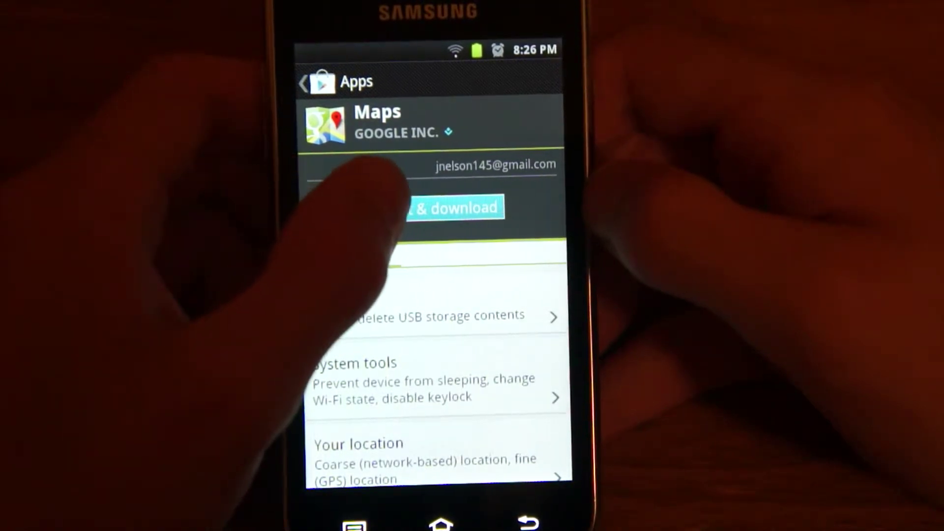
left_click(384, 207)
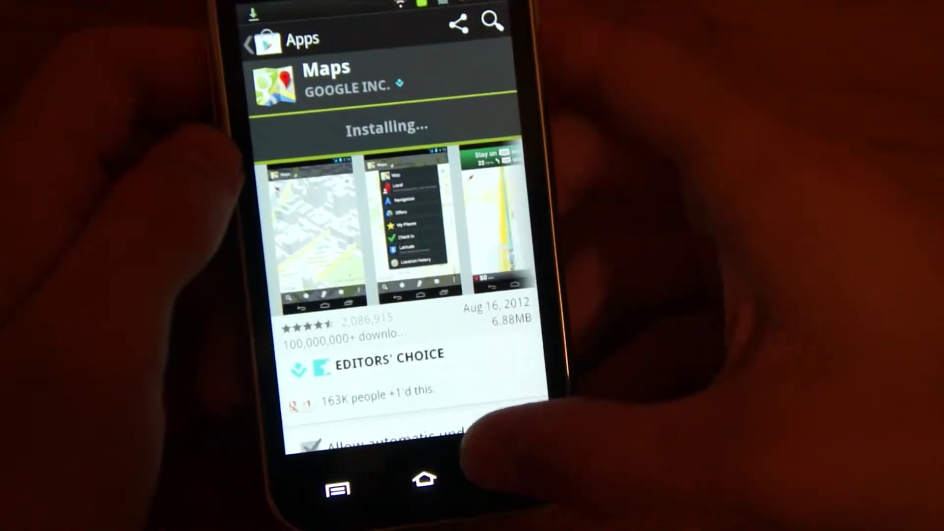
left_click(509, 480)
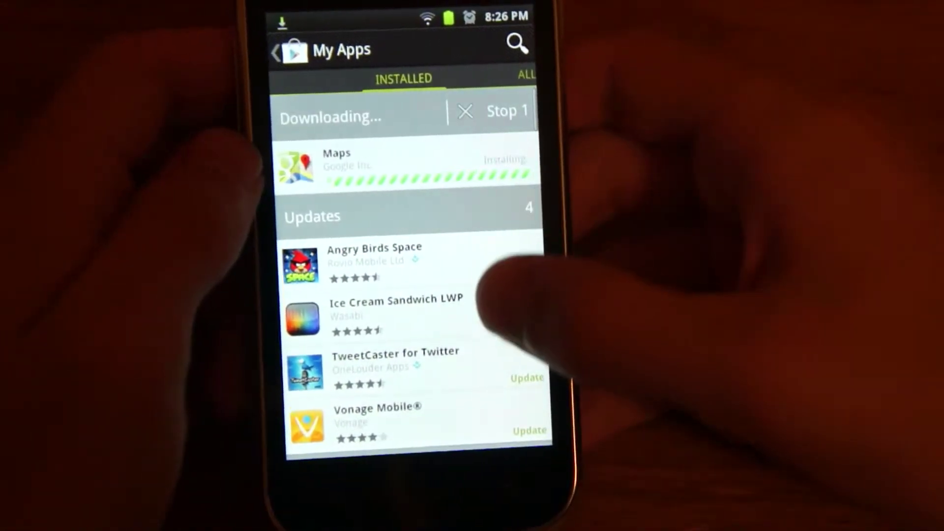
scroll(413, 332, "down", 1)
Step: Update TweetCaster for Twitter, accepting its permissions for the download
left_click(413, 336)
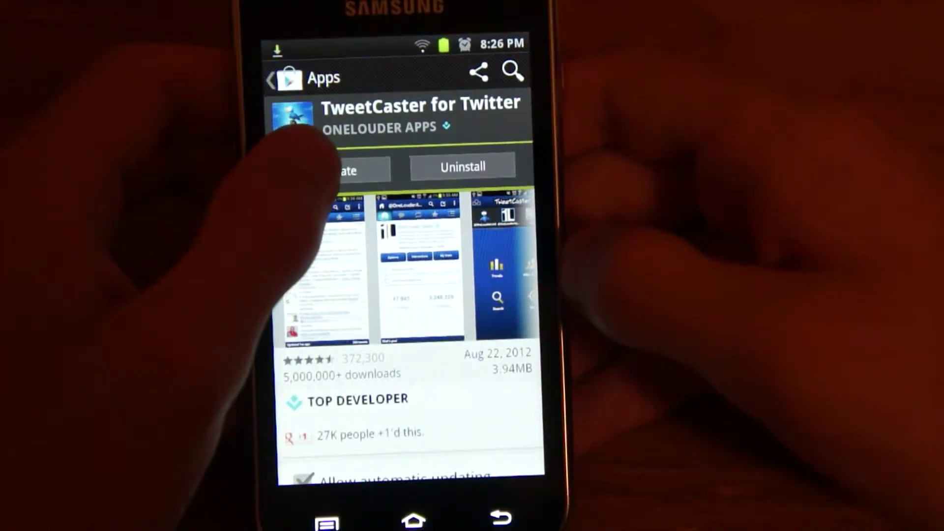
left_click(338, 170)
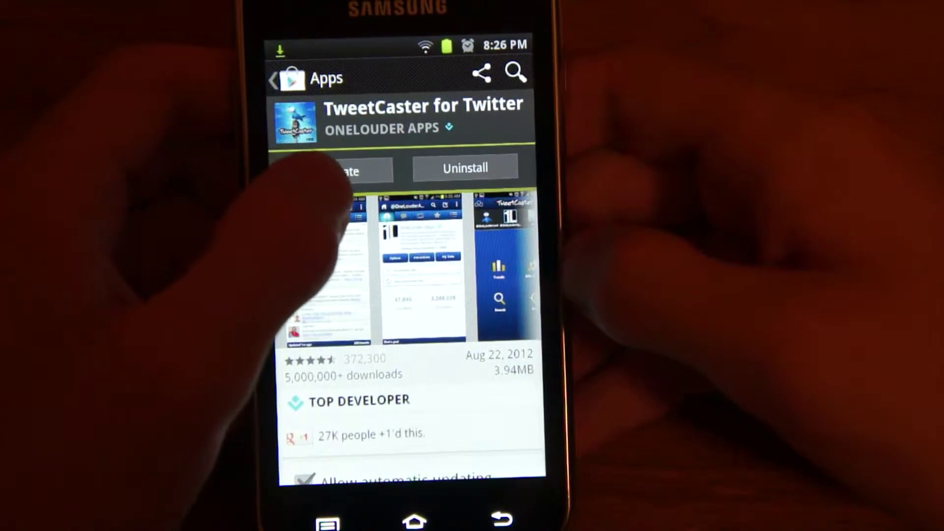
left_click(338, 169)
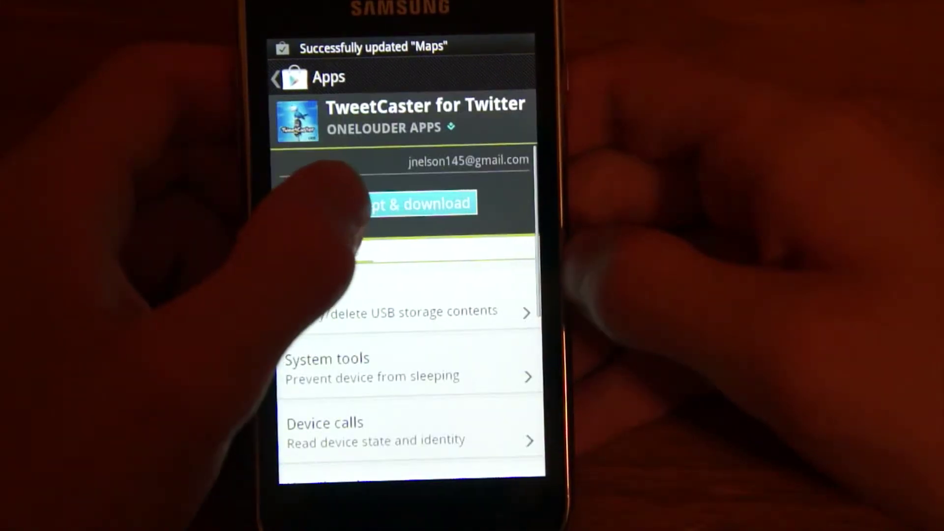
left_click(413, 203)
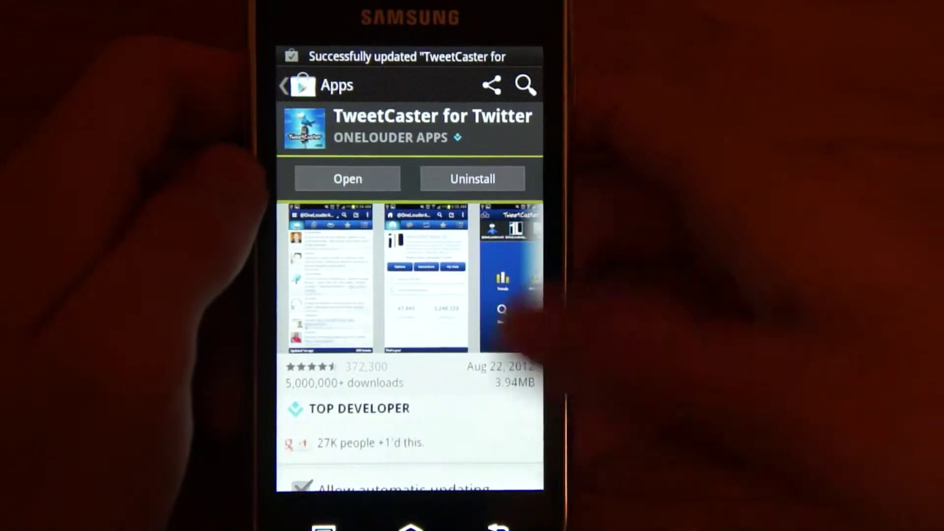
Step: Return to My Apps and select the Vonage Mobile entry
key("Escape")
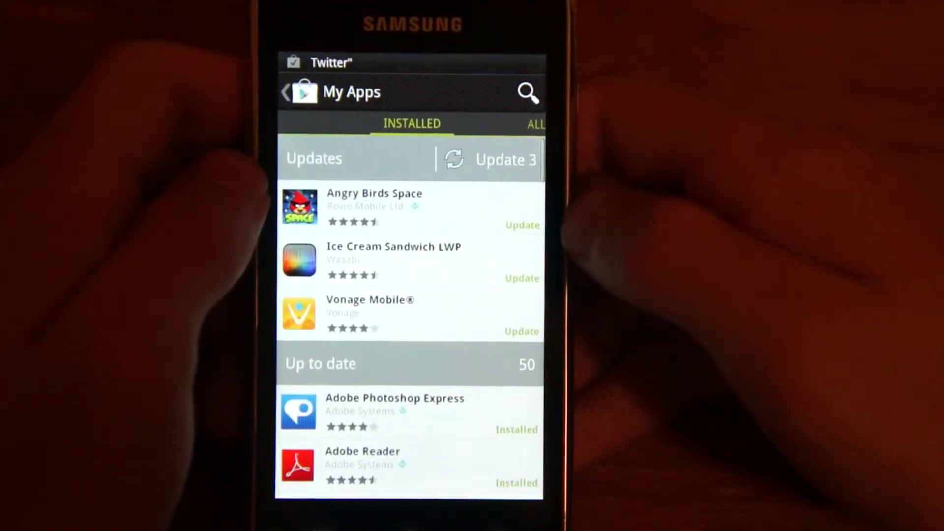
left_click(520, 315)
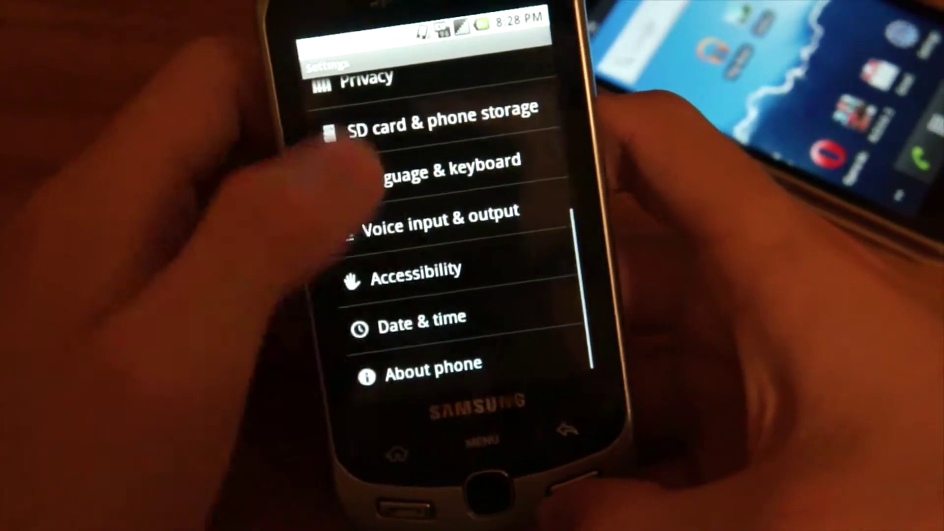
Step: Check the second phone's model number (SPH-M900, Android 2.2.1) in About phone
left_click(434, 369)
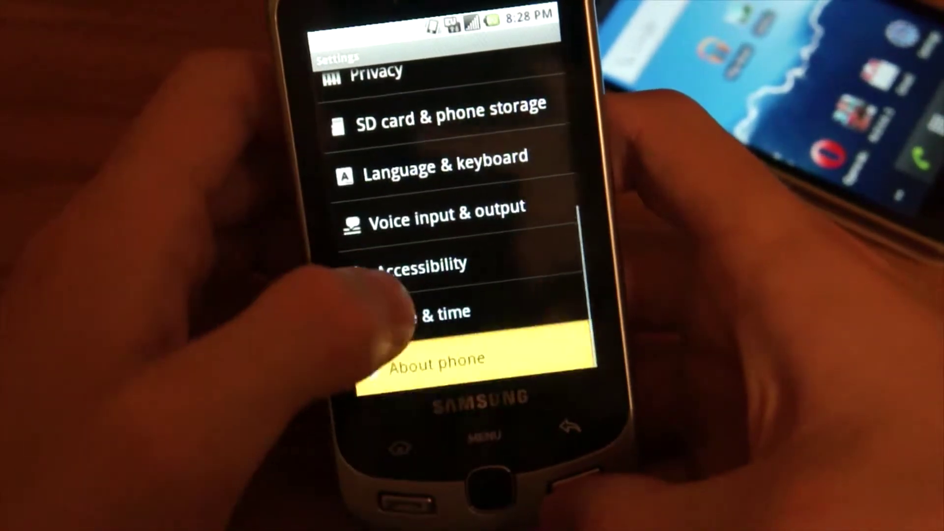
left_click(443, 239)
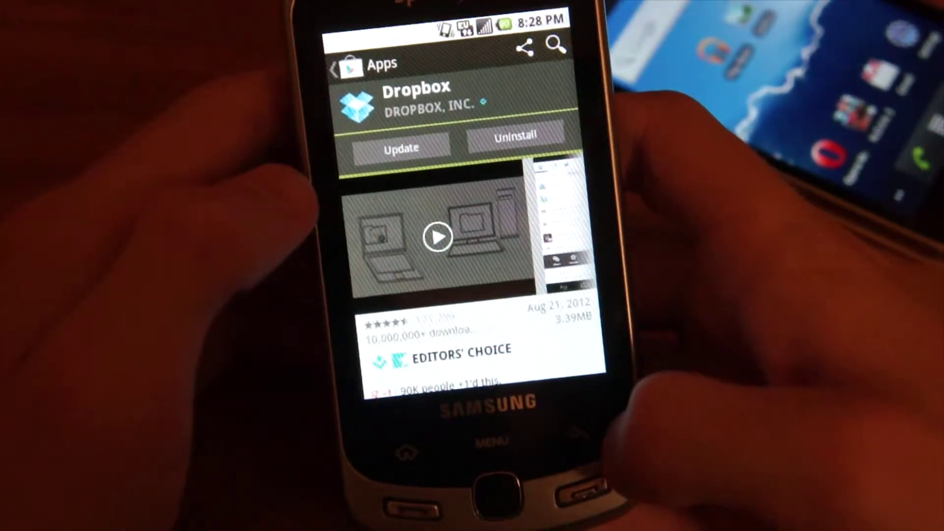
key("Escape")
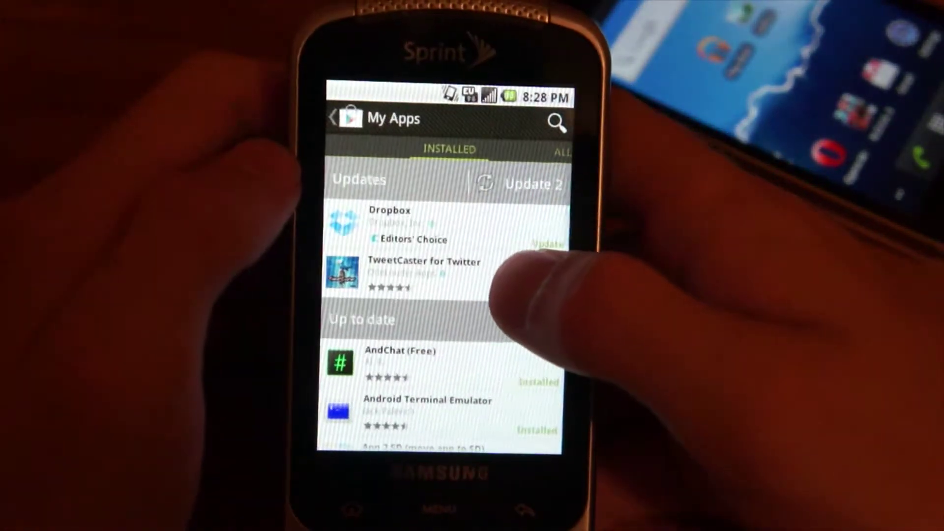
Step: Open TweetCaster for Twitter's store page on the Sprint phone
left_click(509, 272)
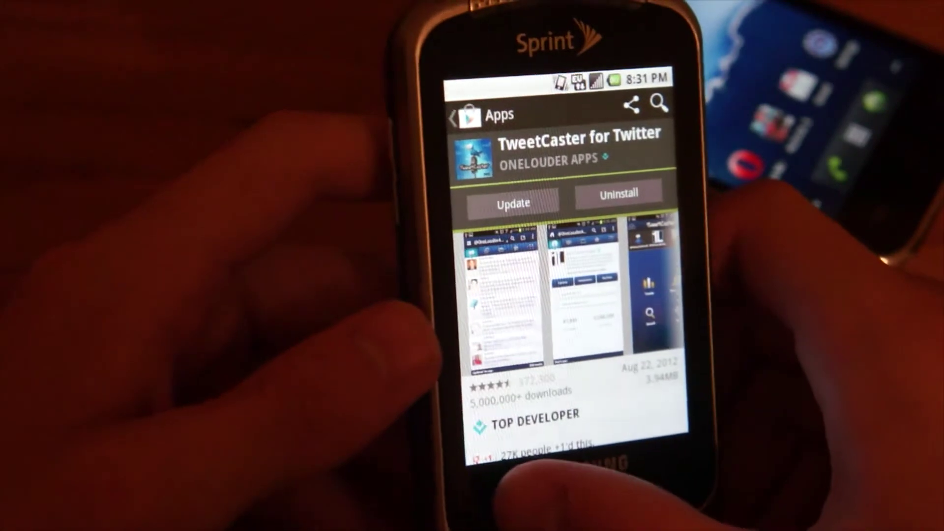
Step: Leave Play Store for the Sprint phone's launcher home screen
key("Home")
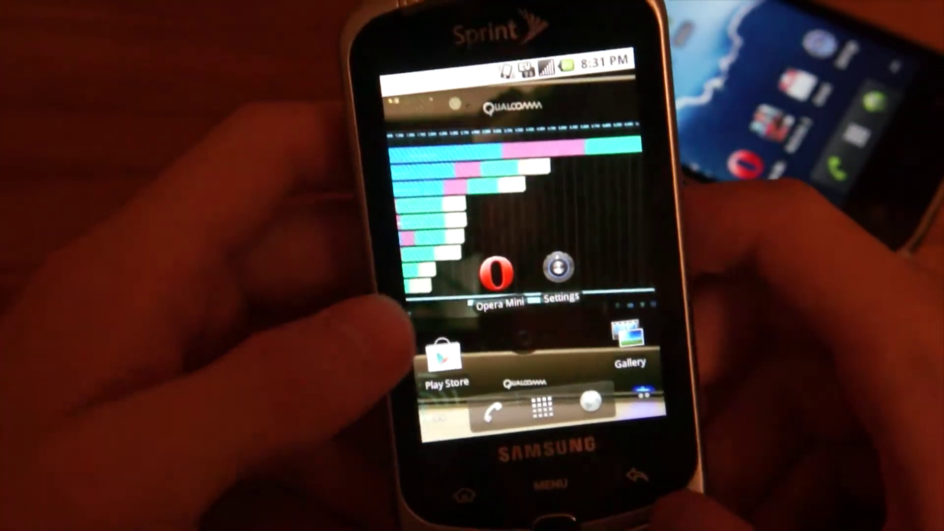